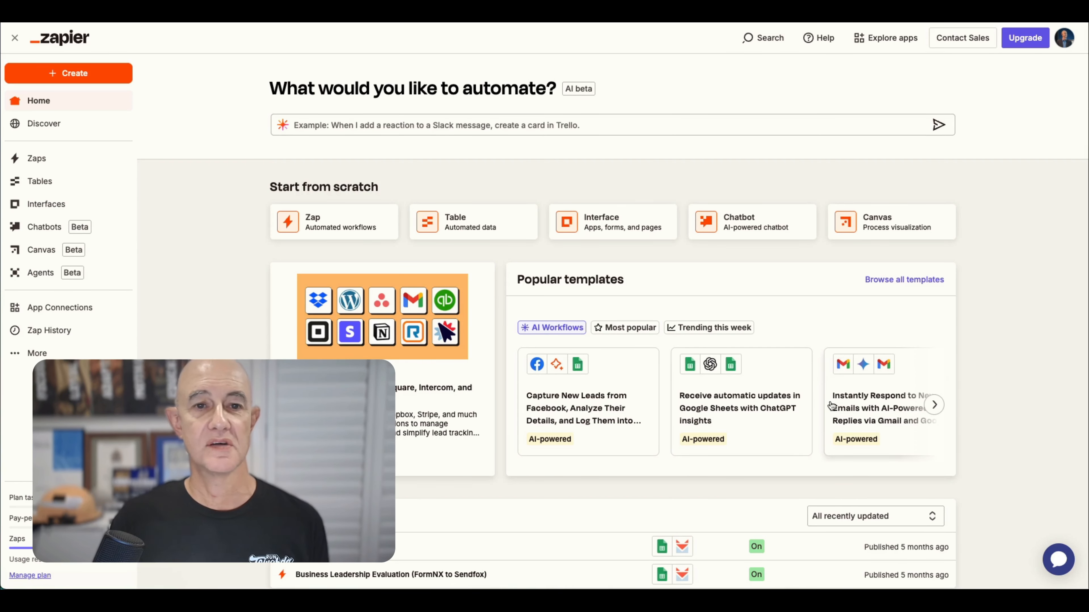
# Open the Agents area and view the Daily AI Tools Messenger Update agent's instructions.
pyautogui.click(49, 275)
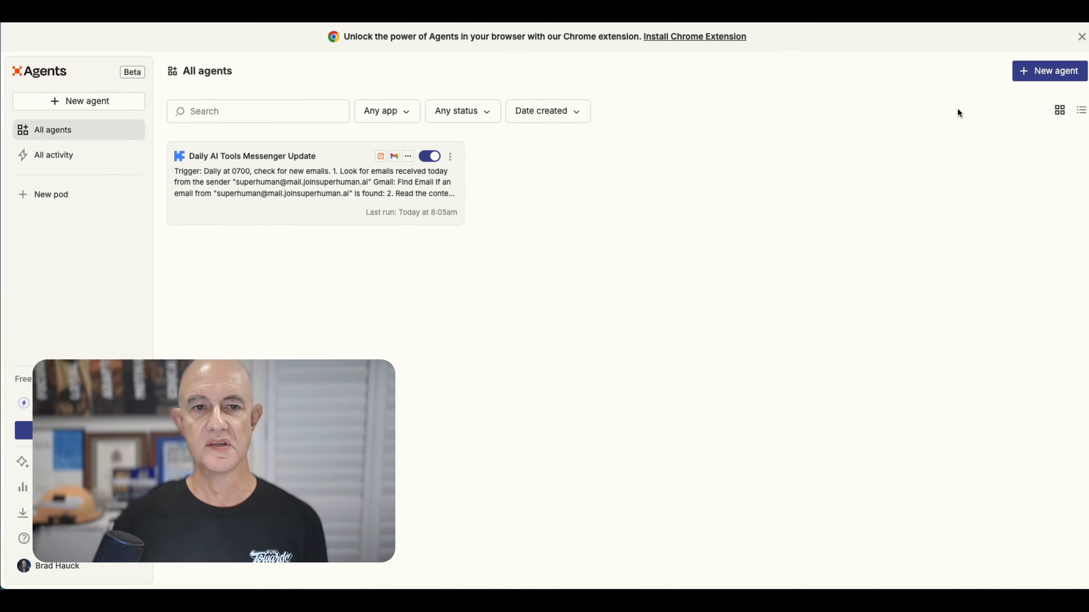
pyautogui.click(346, 193)
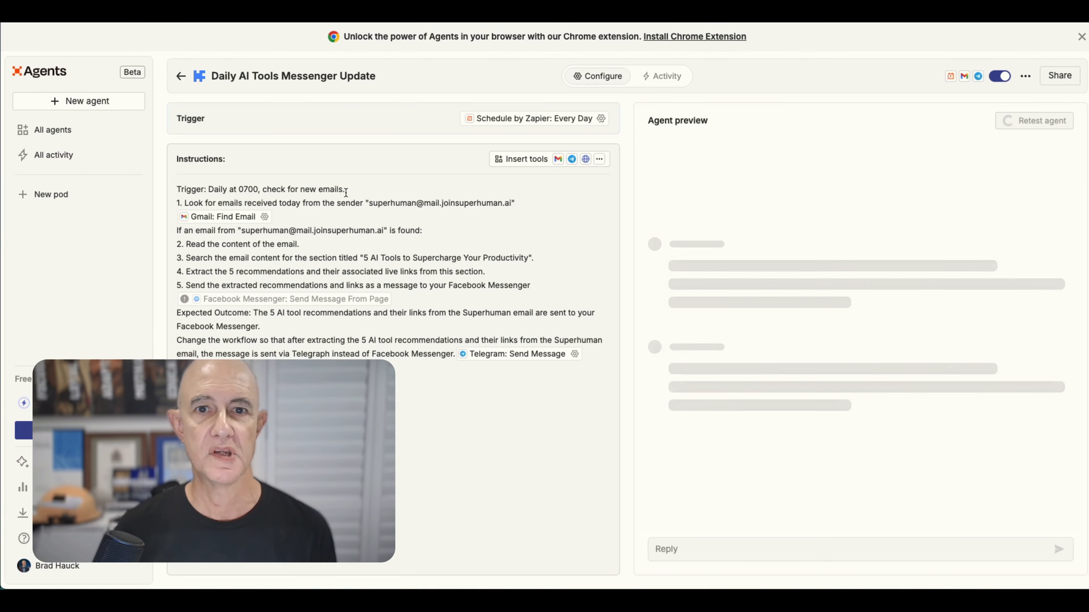
pyautogui.scroll(20, 763, 240)
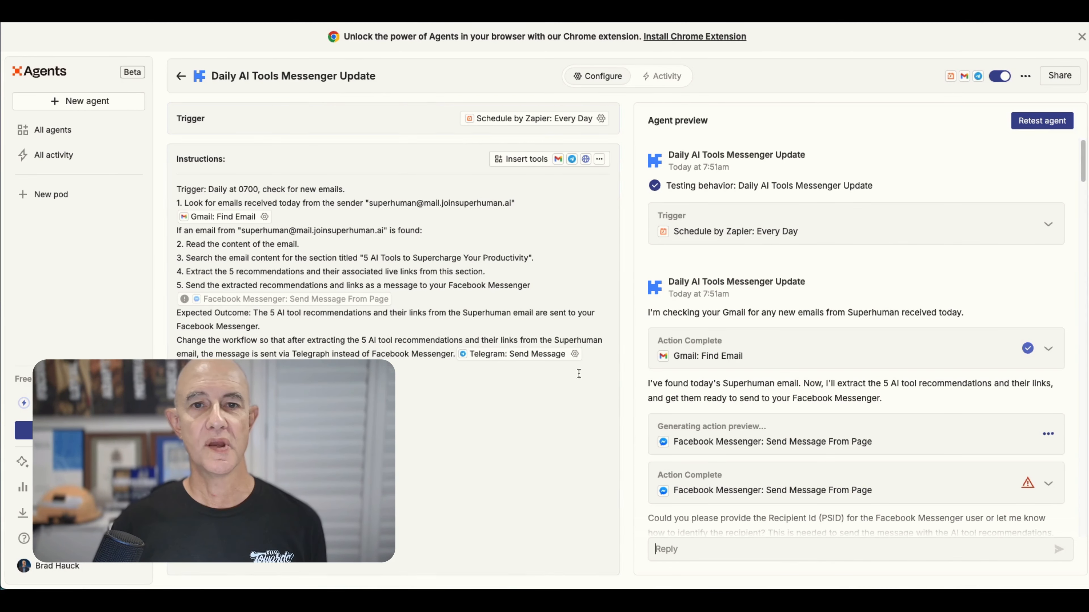
# Create a new agent from the Support Email Agent template using the already connected Gmail account.
pyautogui.click(86, 103)
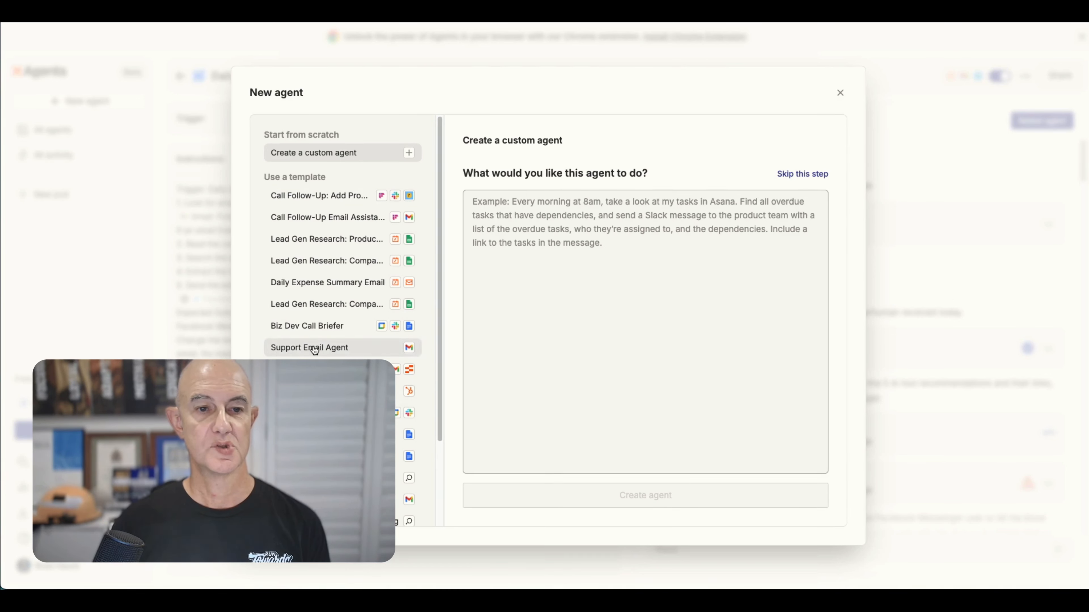
pyautogui.click(343, 348)
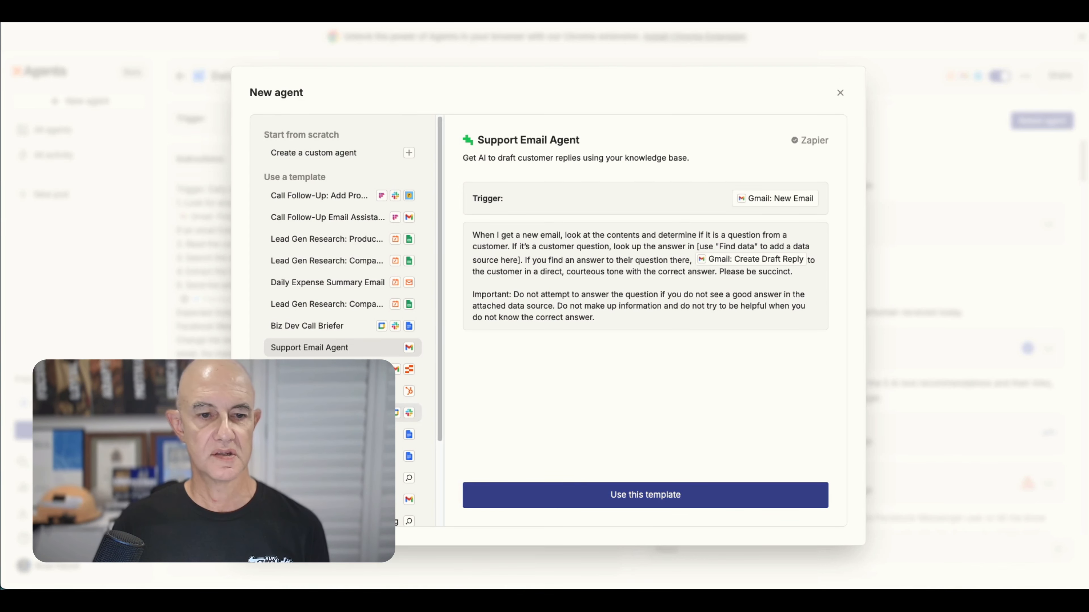
pyautogui.scroll(-3, 407, 413)
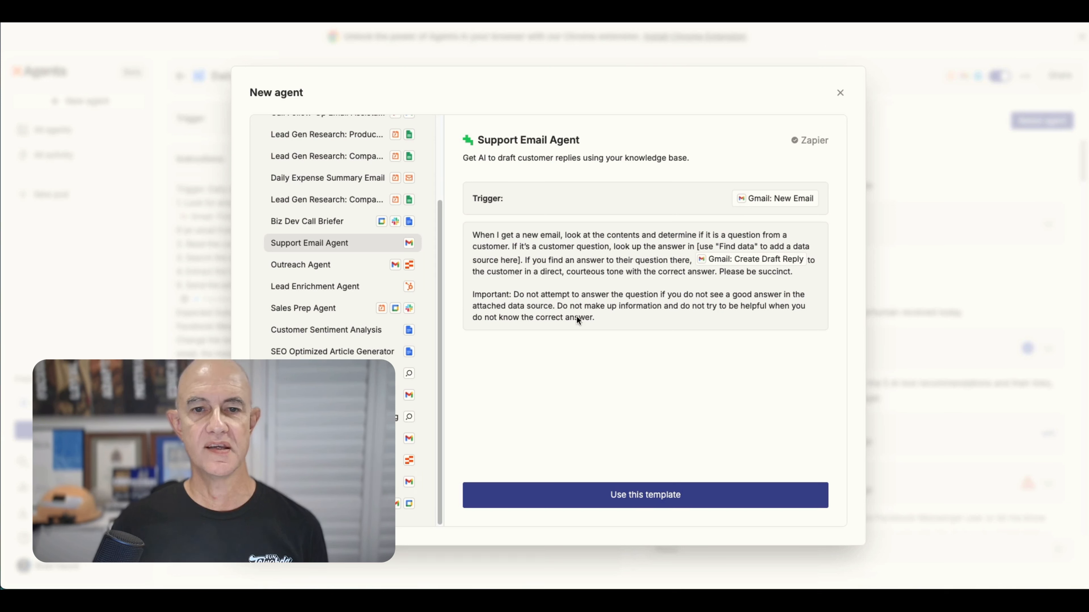
pyautogui.click(627, 502)
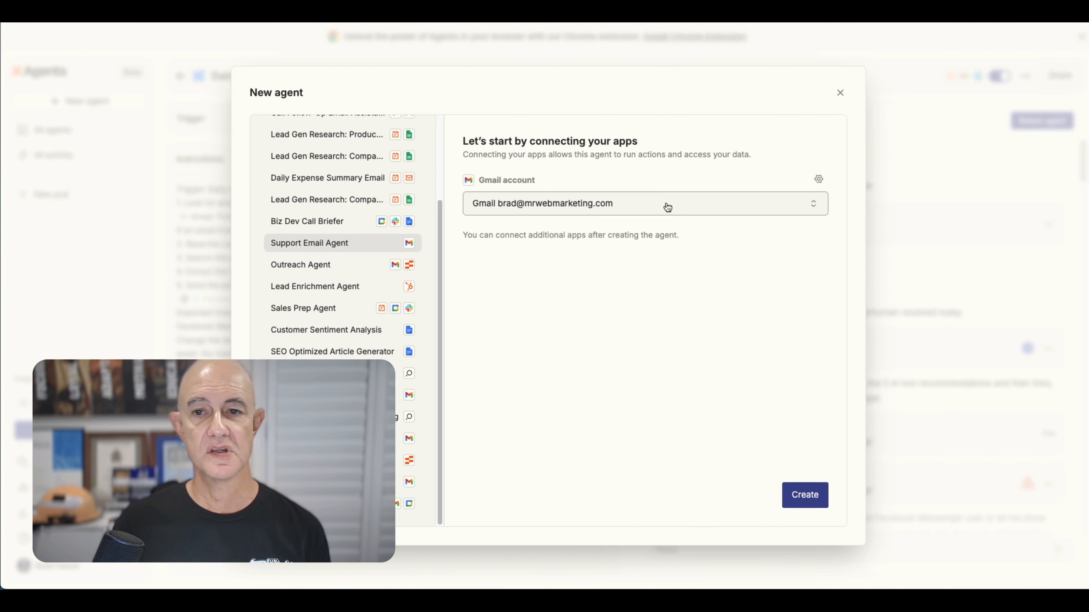
pyautogui.click(680, 213)
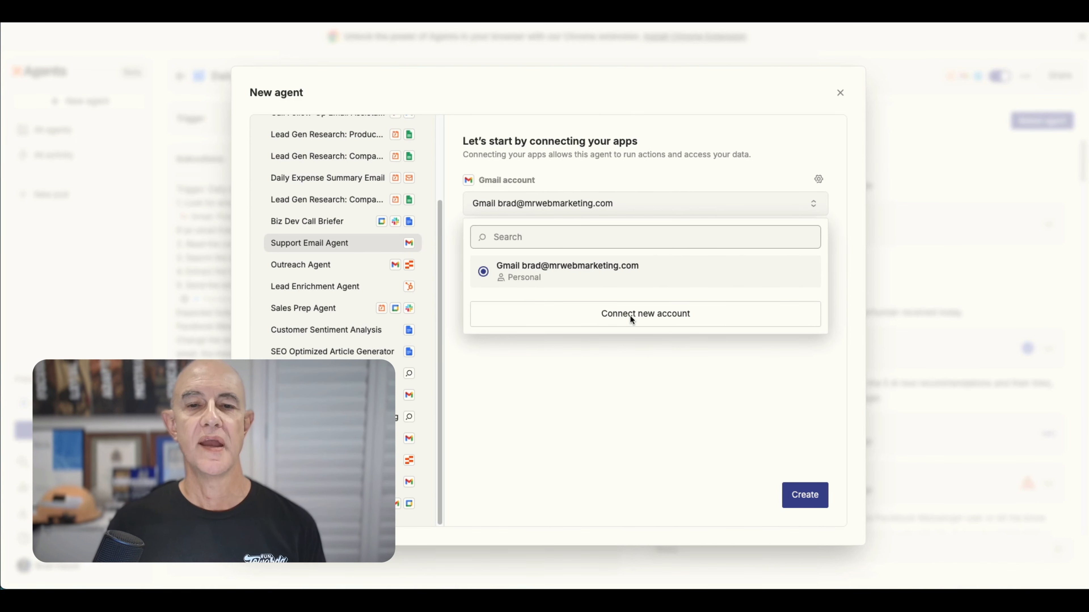
pyautogui.click(626, 171)
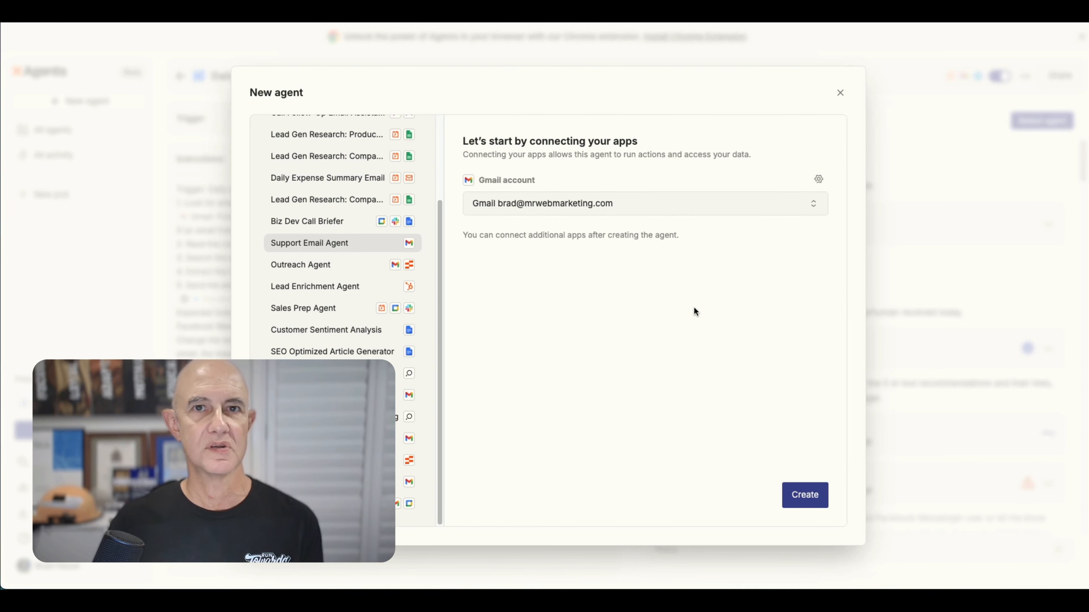
pyautogui.click(797, 496)
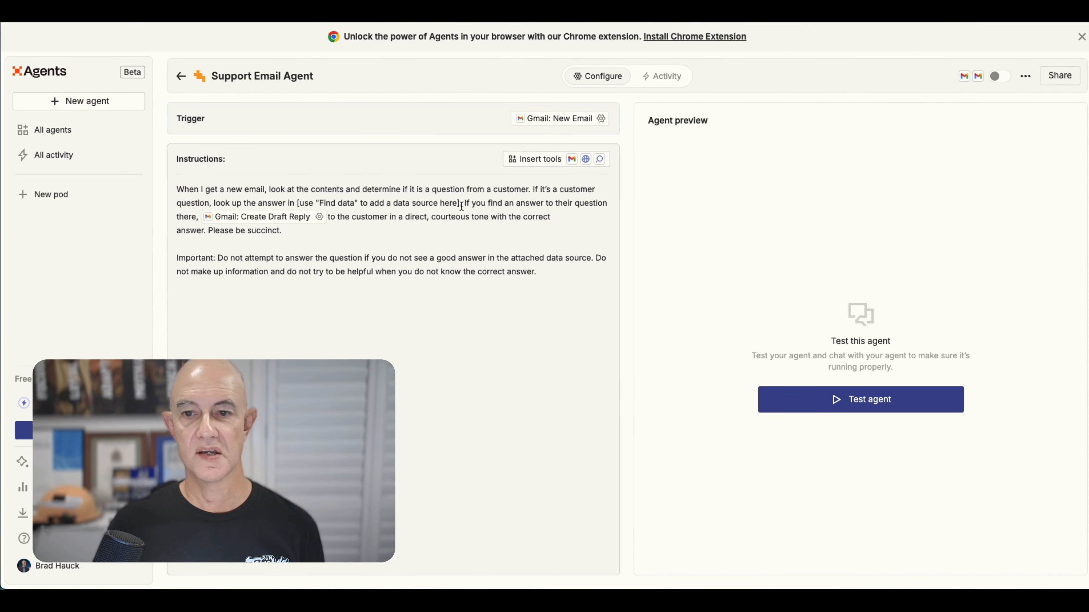
# Test the agent and reply "use this google sheet as the data source" with the pasted Google Sheet link.
pyautogui.click(862, 401)
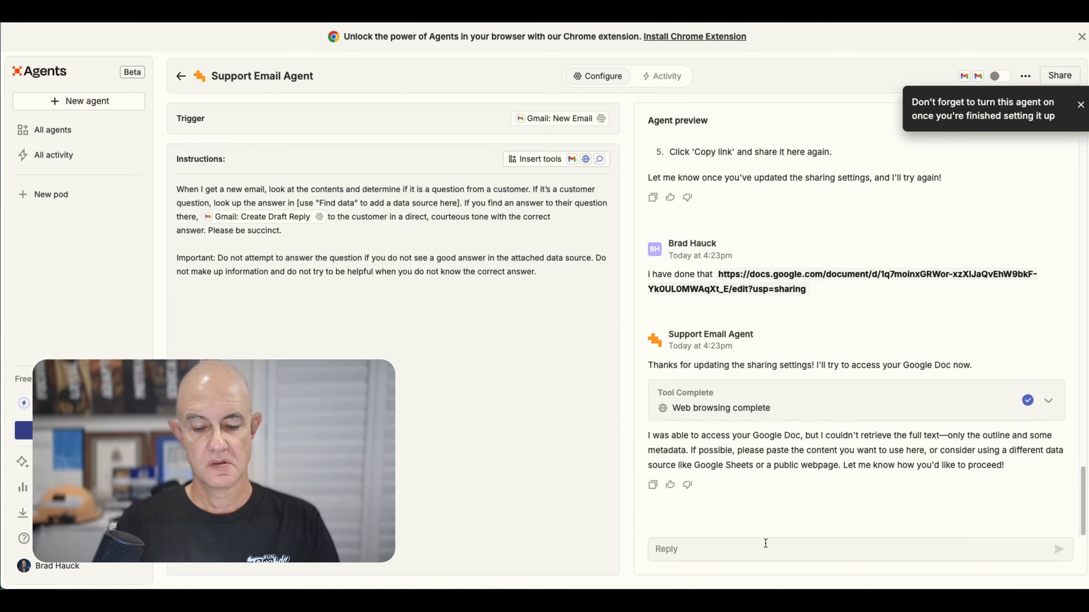
pyautogui.click(765, 544)
pyautogui.write('use t')
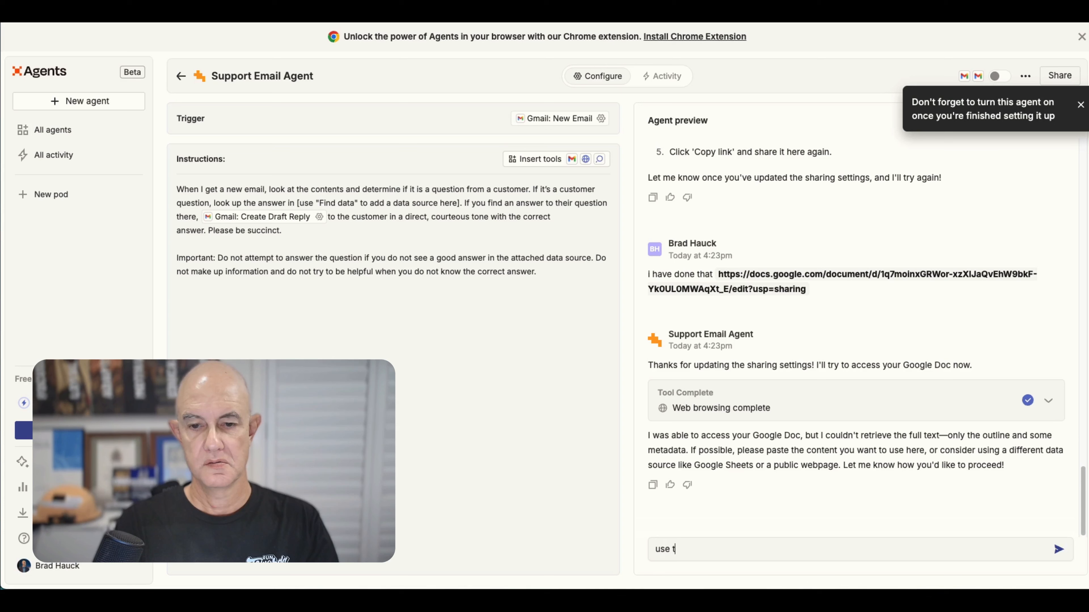
pyautogui.write('his gogole')
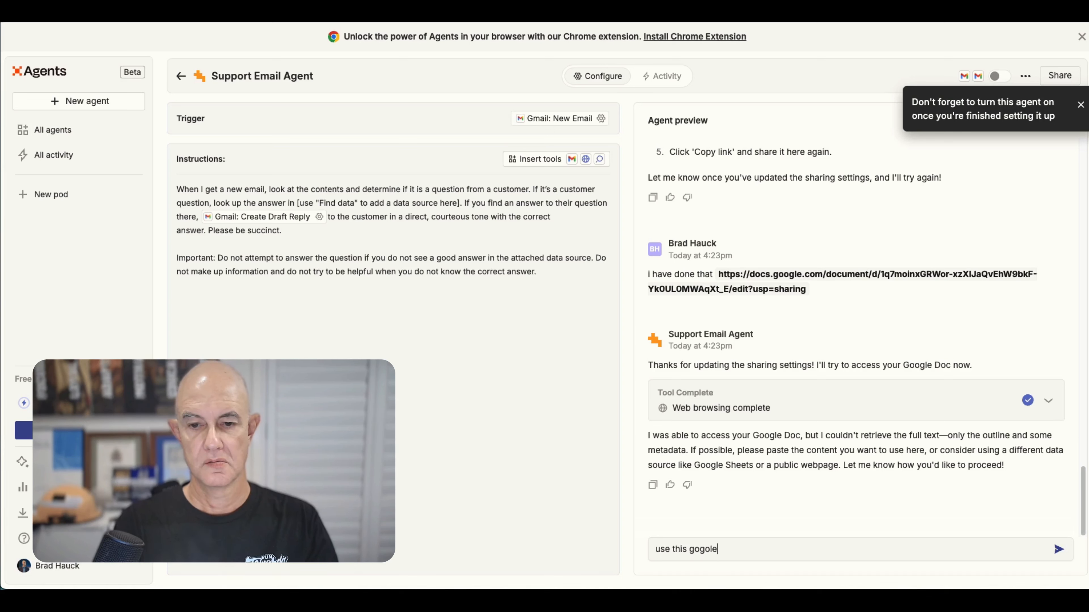
pyautogui.press('BackSpace')
pyautogui.press('BackSpace')
pyautogui.press('BackSpace')
pyautogui.press('BackSpace')
pyautogui.write('ogle she')
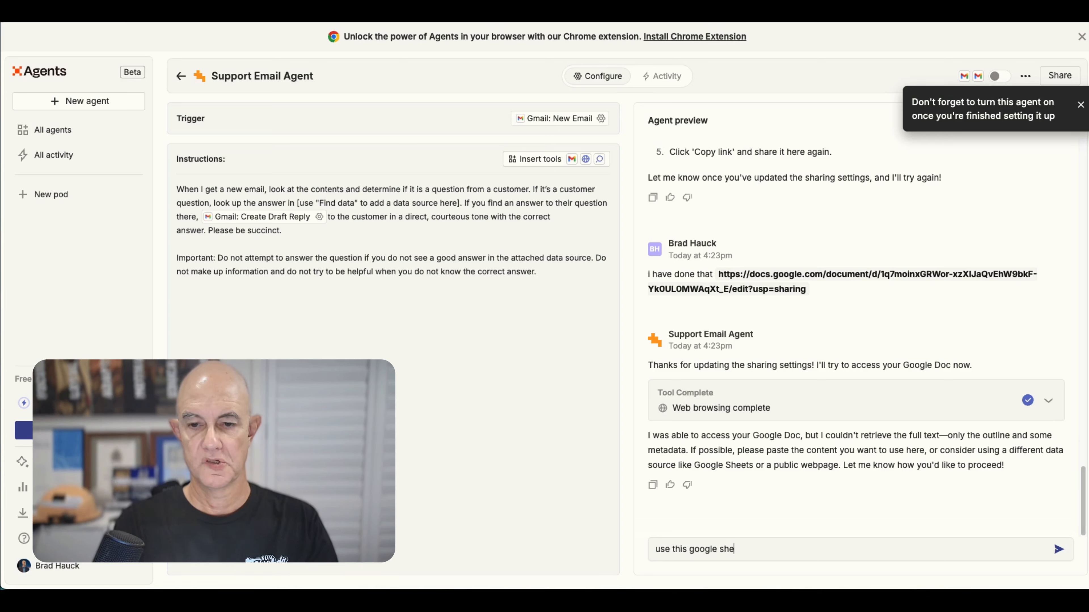
pyautogui.write('et as the data')
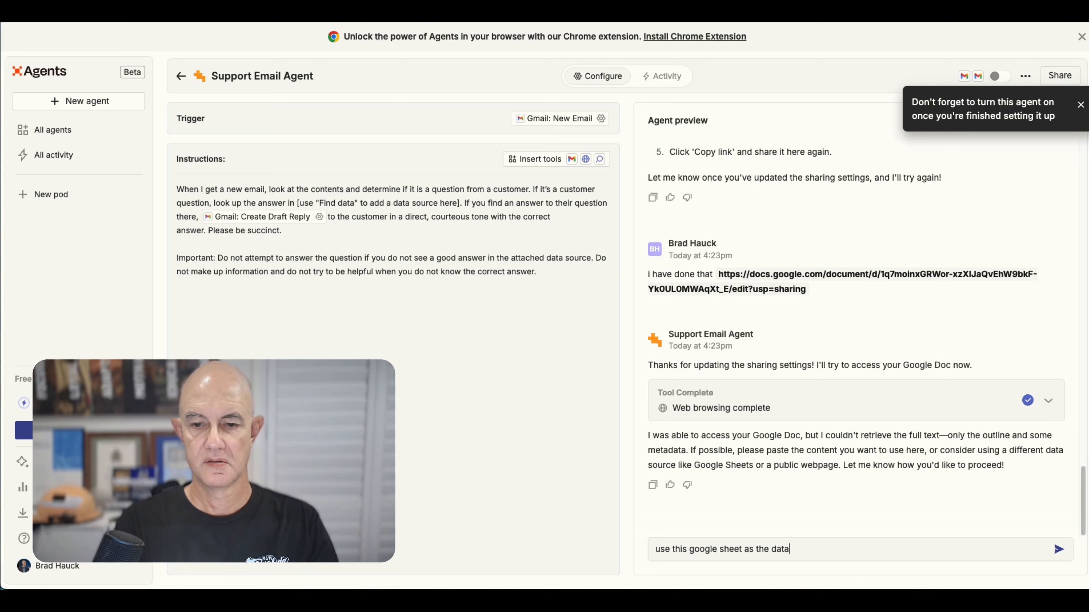
pyautogui.write(' source')
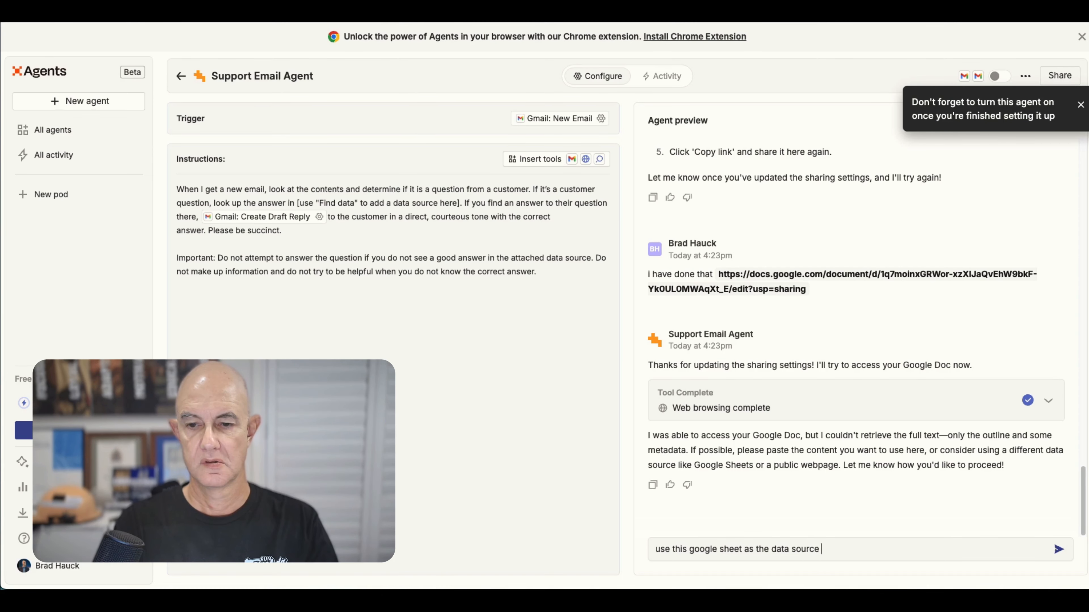
pyautogui.press('Return')
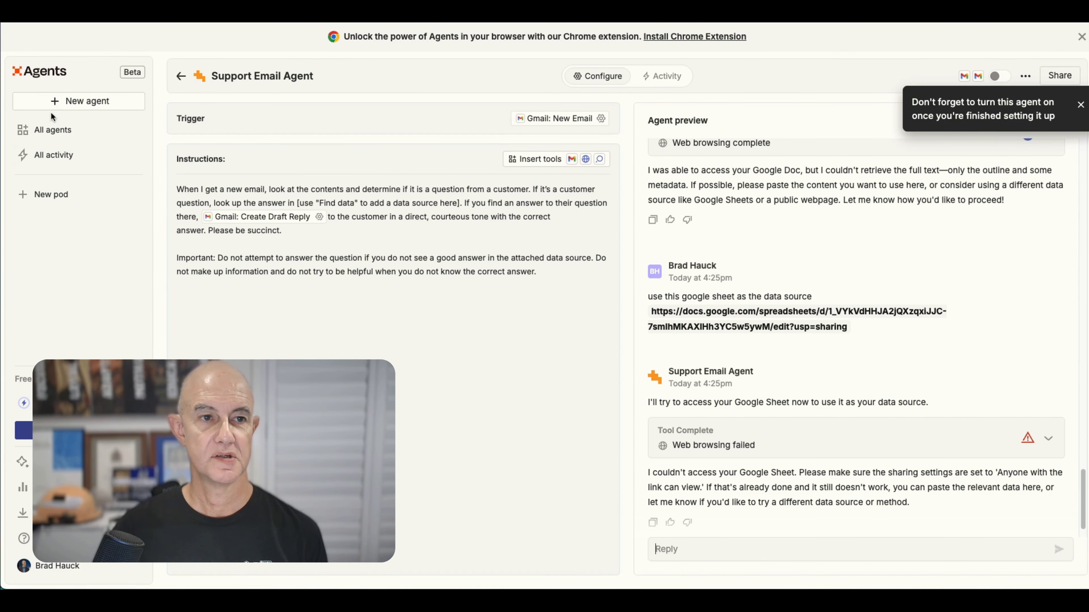
# Start a custom agent described as "Check my email at 0630 and send a list of the email subjects that I recieved overnight to my Telegraph".
pyautogui.click(52, 103)
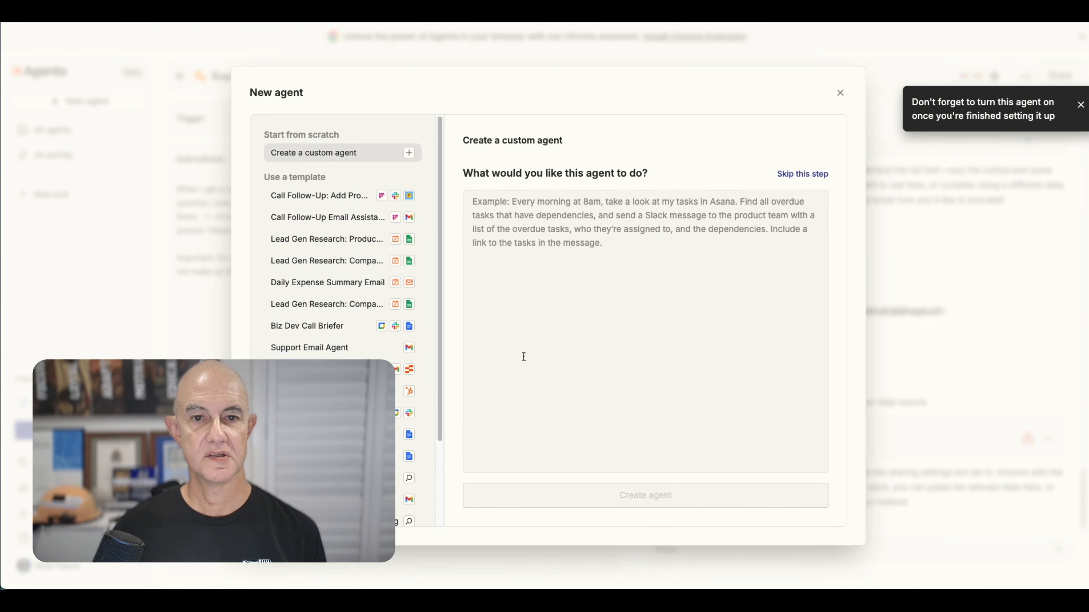
pyautogui.click(535, 215)
pyautogui.write('Check m')
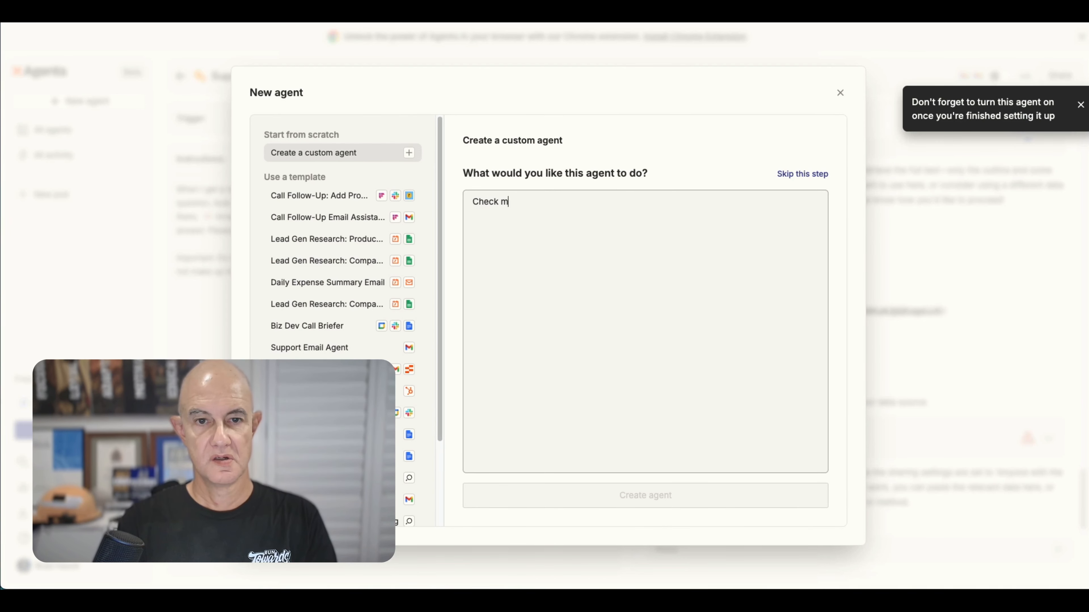
pyautogui.write('y email a')
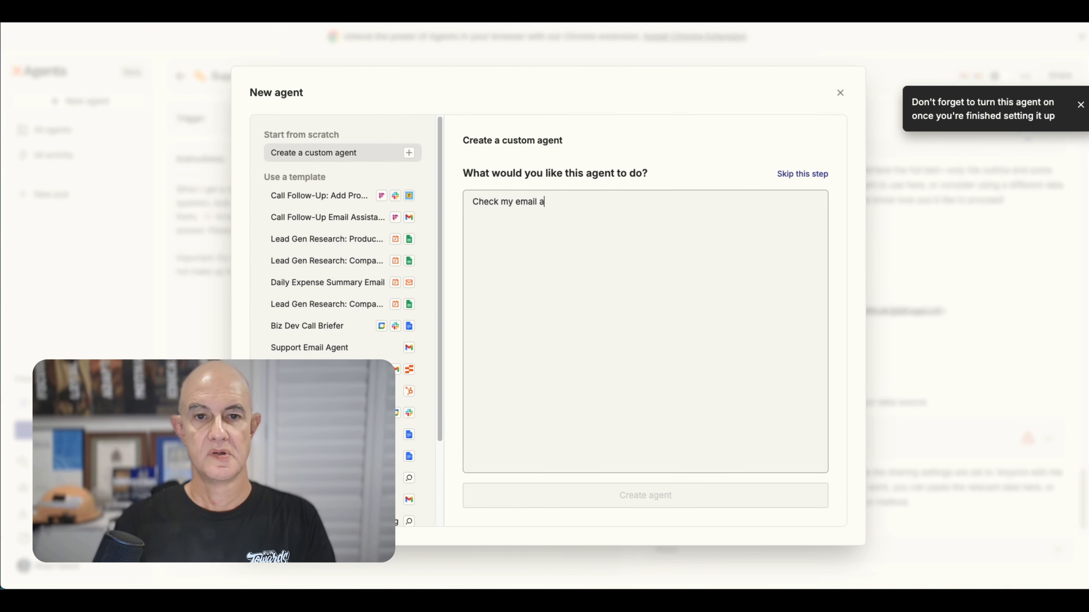
pyautogui.write('t 0')
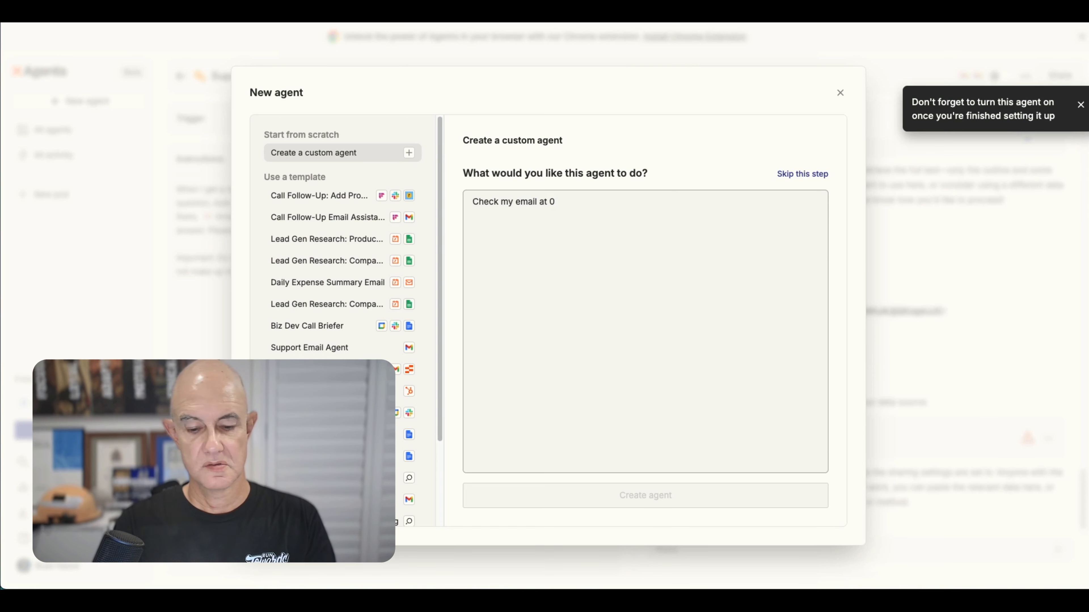
pyautogui.write('630 and ')
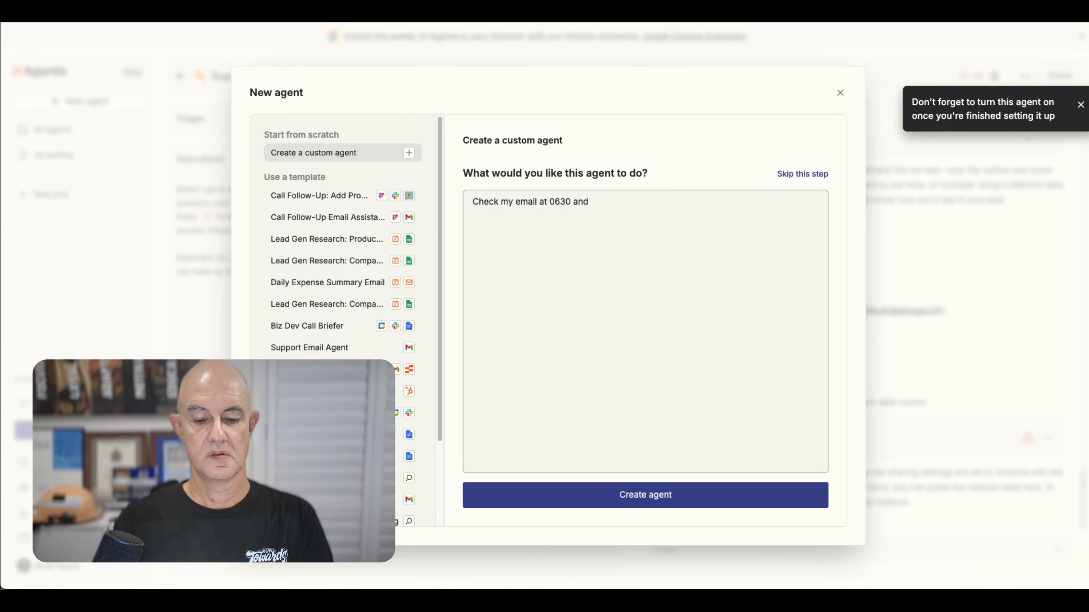
pyautogui.write('send a list')
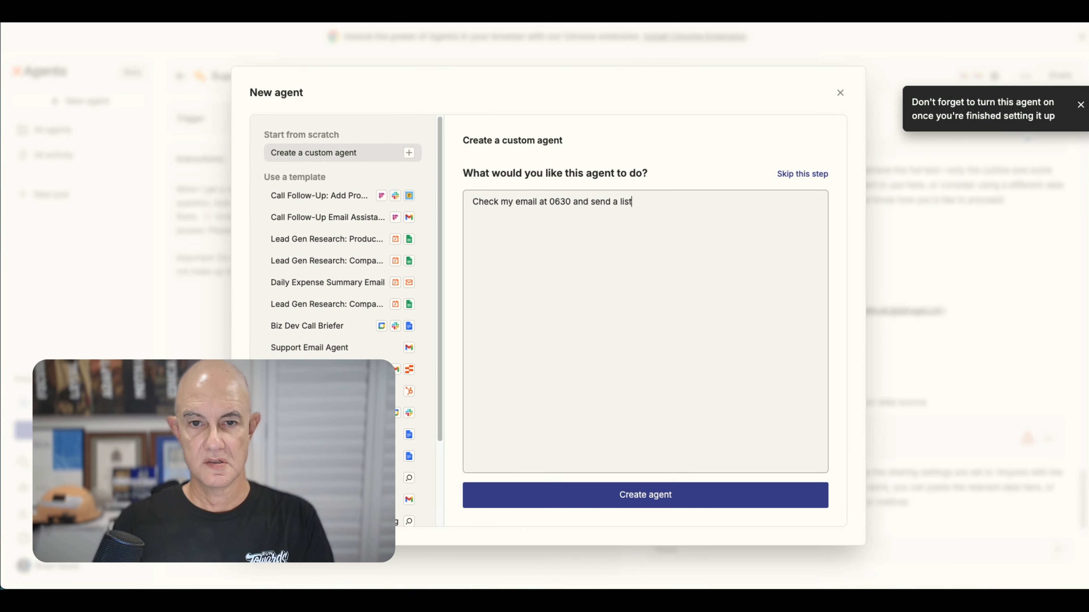
pyautogui.write(' of the e')
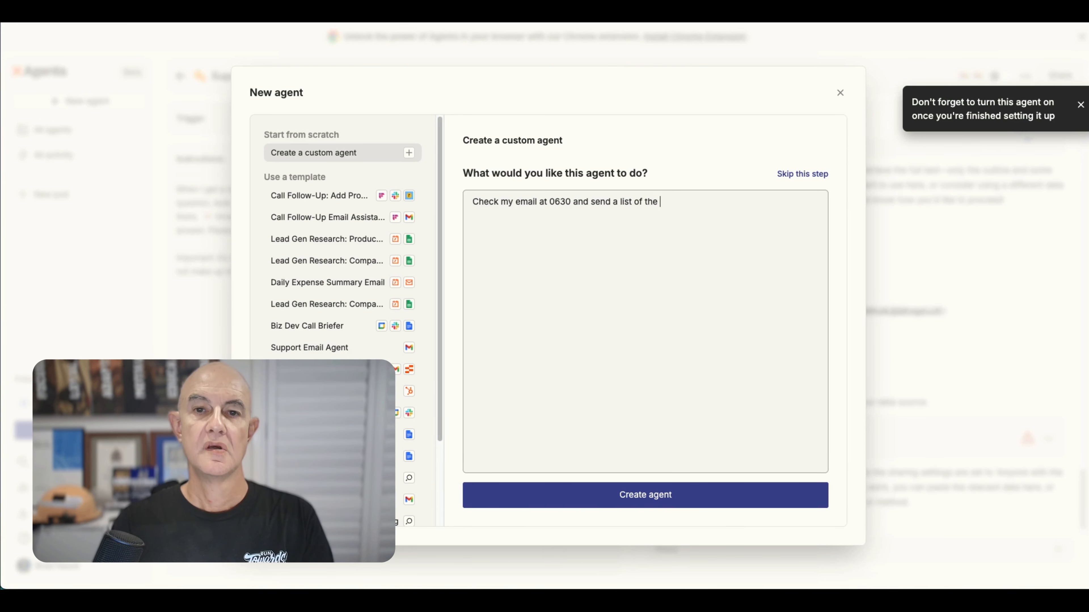
pyautogui.write('email subj')
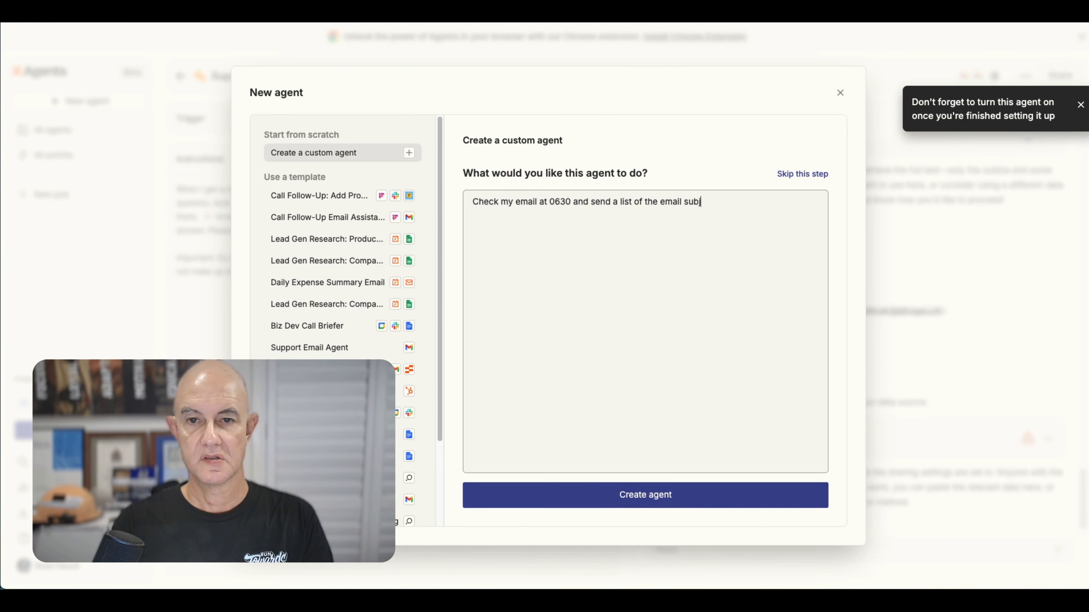
pyautogui.write('ects that ')
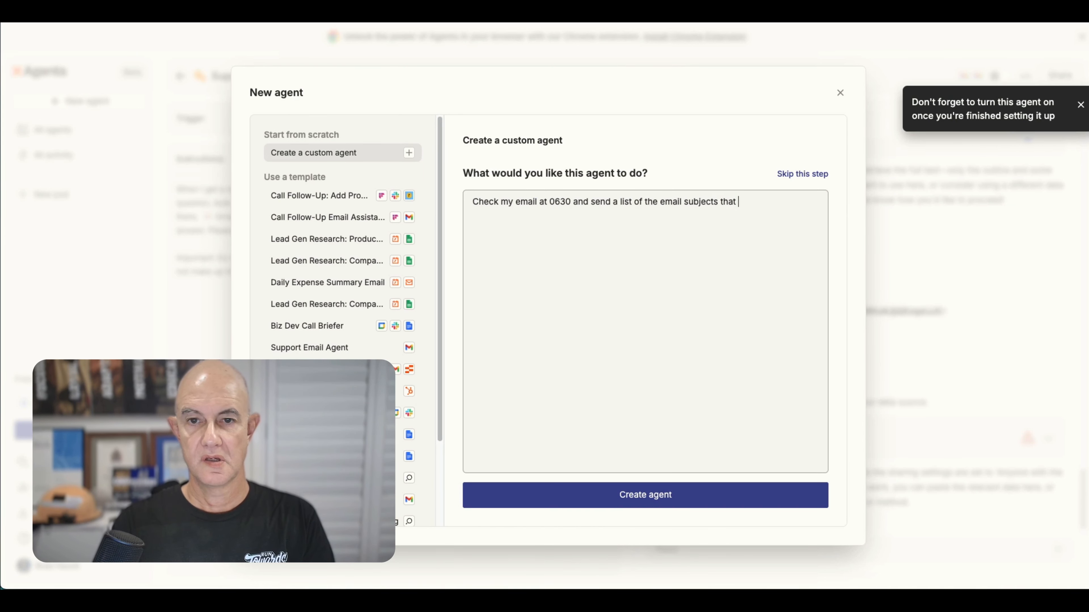
pyautogui.write('I recieved overi')
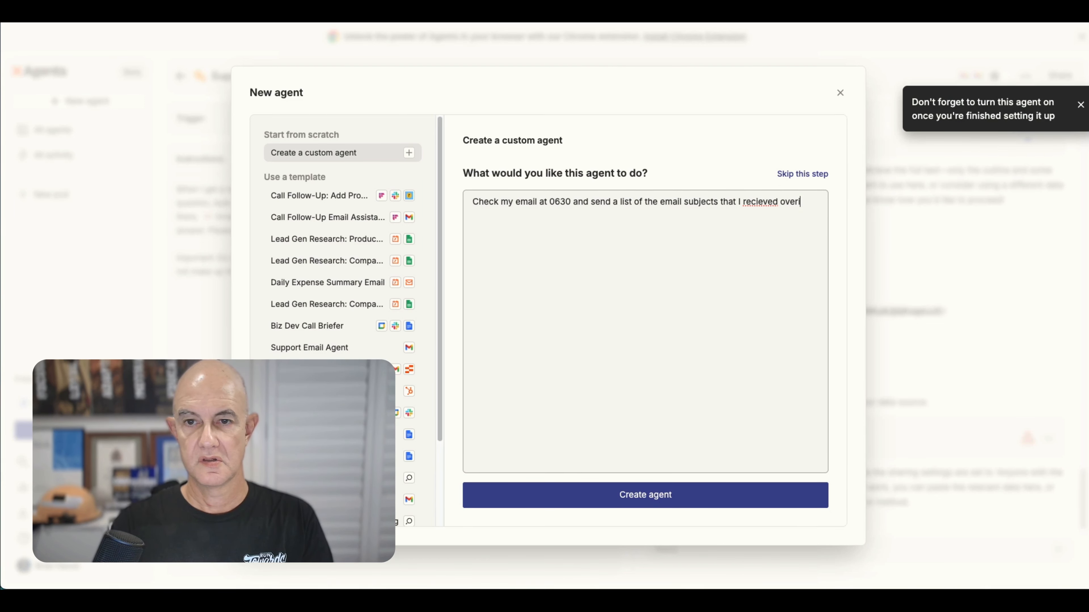
pyautogui.press('BackSpace')
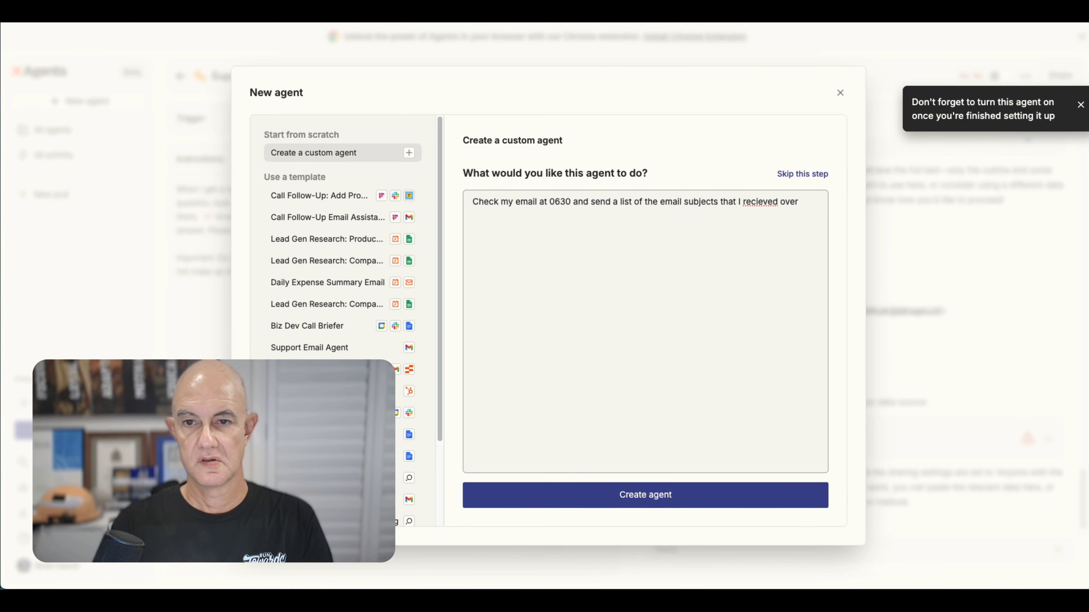
pyautogui.write('night')
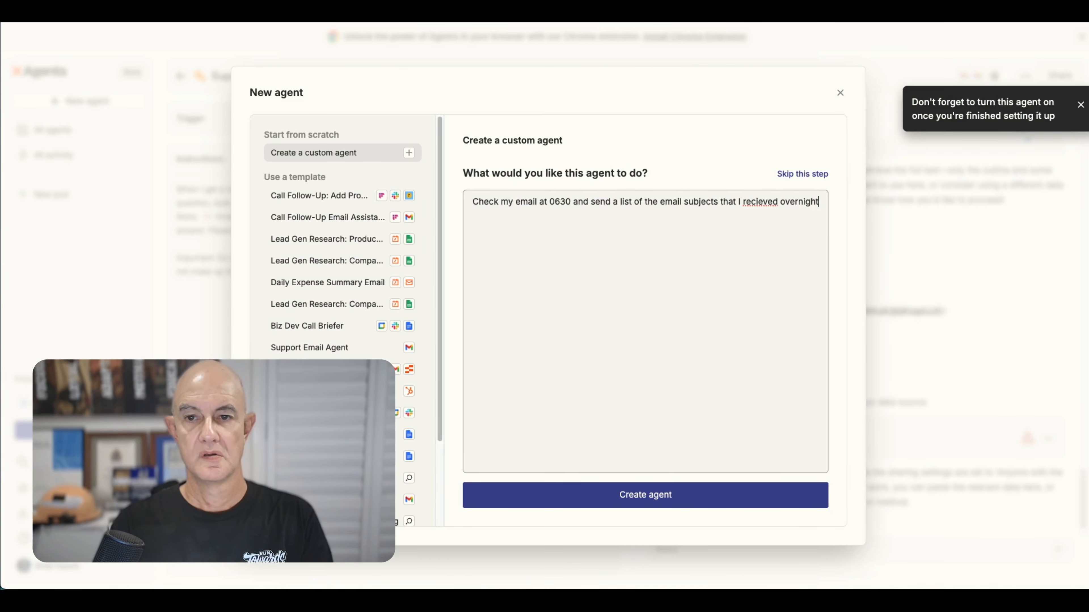
pyautogui.write(' to my Telegraph')
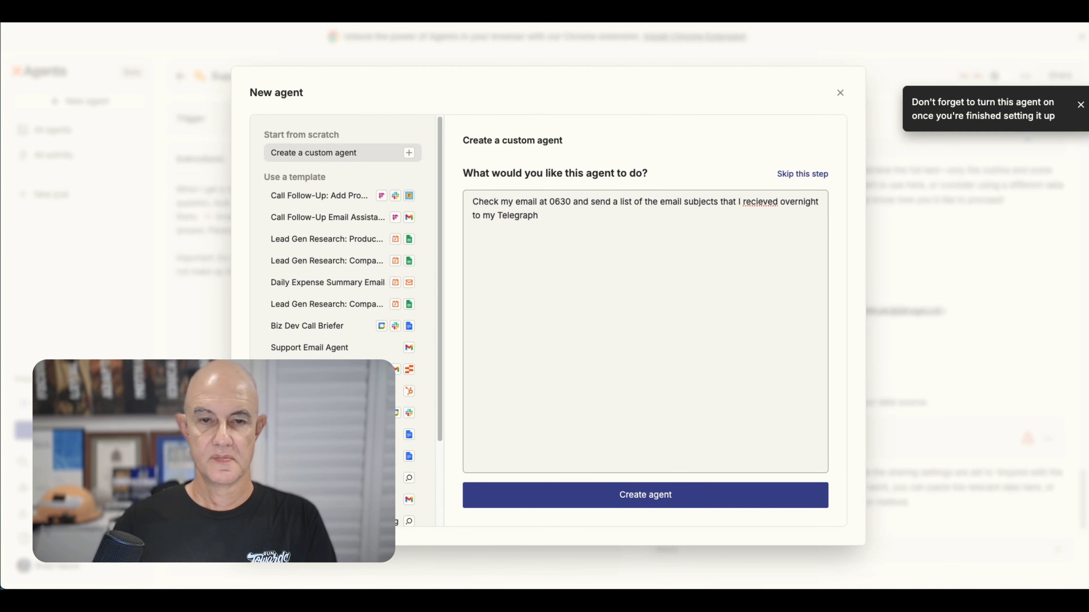
# Create the custom agent with the connected Gmail and Telegram accounts.
pyautogui.click(622, 505)
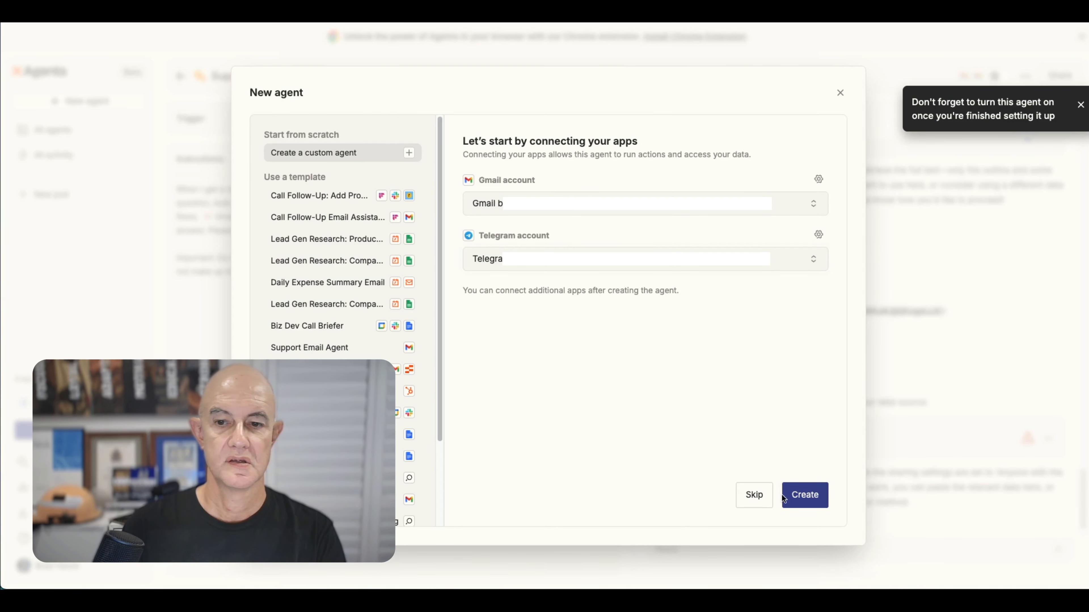
pyautogui.click(802, 494)
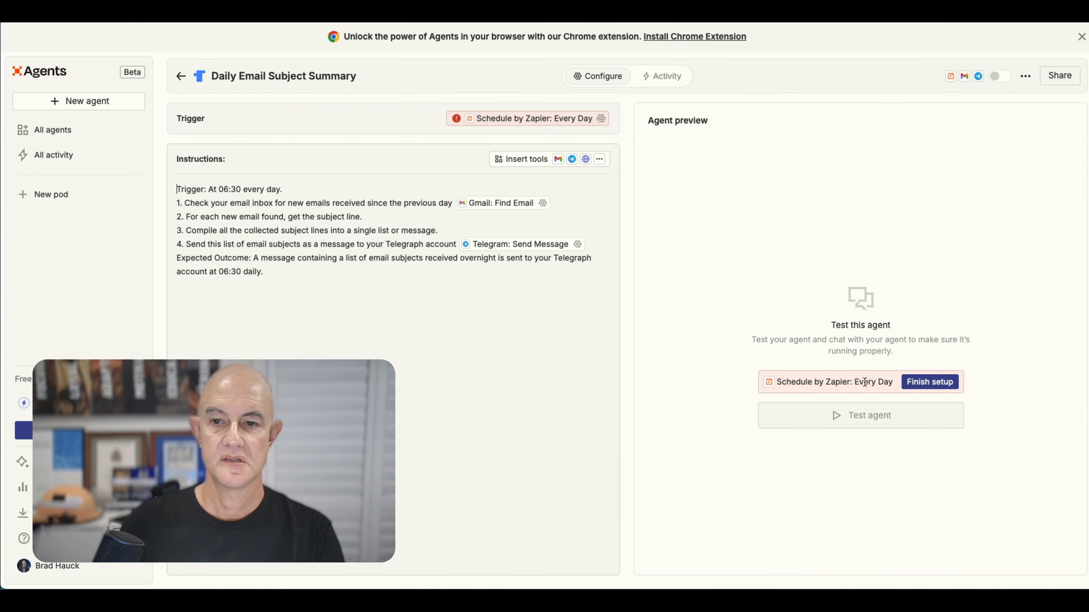
# Finish the Schedule by Zapier trigger setup by setting the Time of Day to 6:30 AM and saving.
pyautogui.click(930, 383)
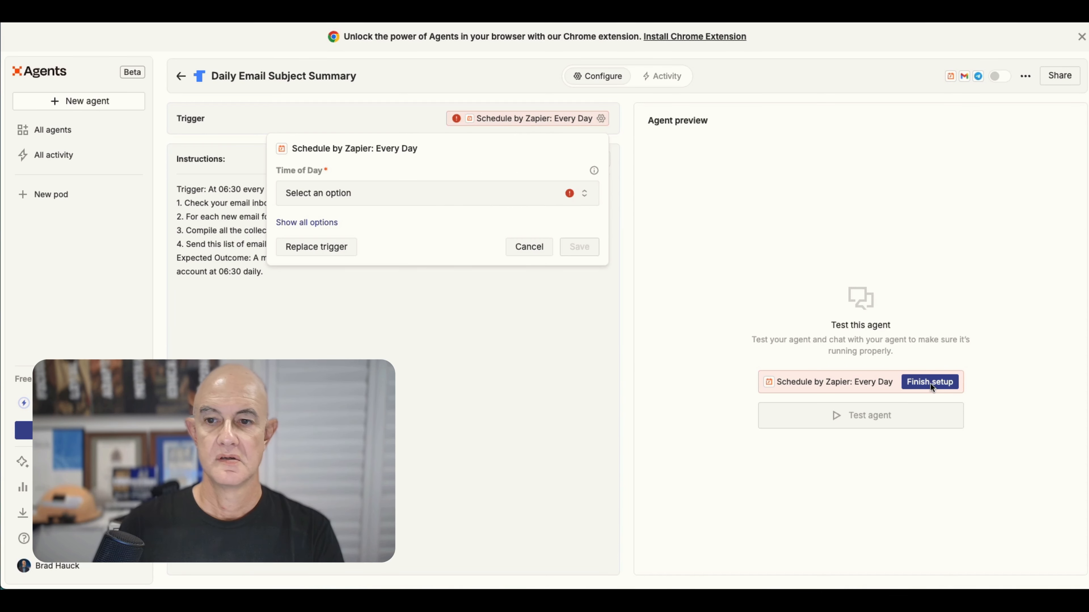
pyautogui.click(467, 195)
pyautogui.scroll(-15, 460, 345)
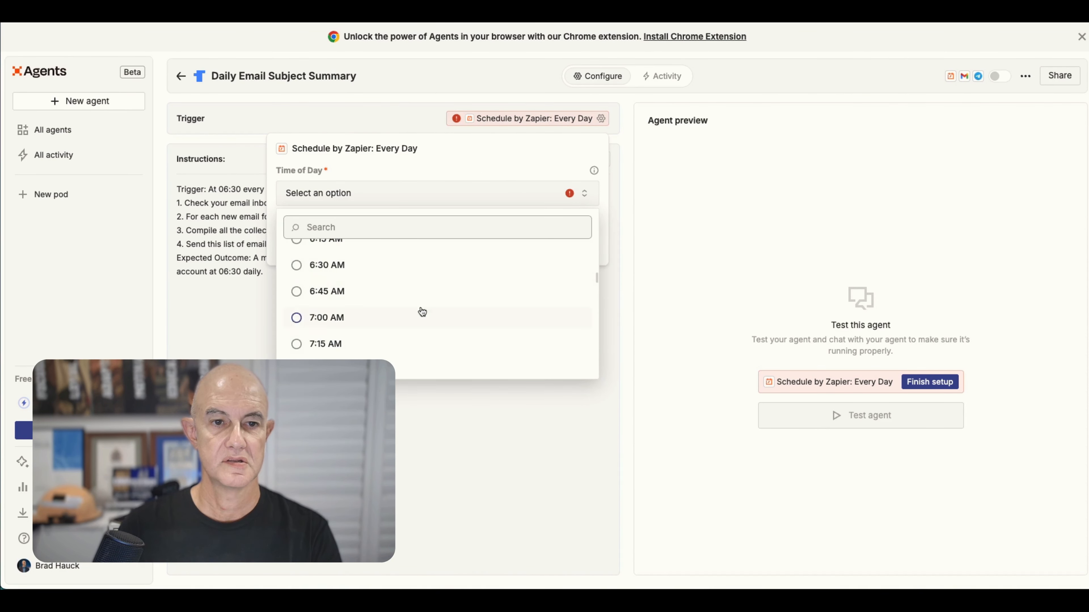
pyautogui.click(330, 271)
pyautogui.click(579, 248)
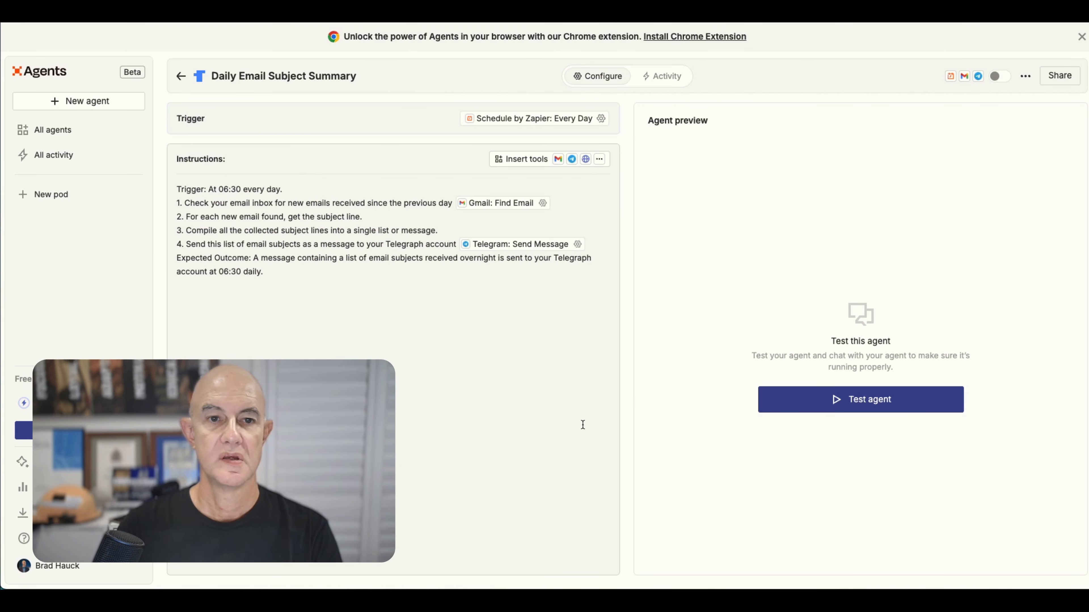
# Test the agent, approve its Telegram message preview, and switch the agent on.
pyautogui.click(846, 410)
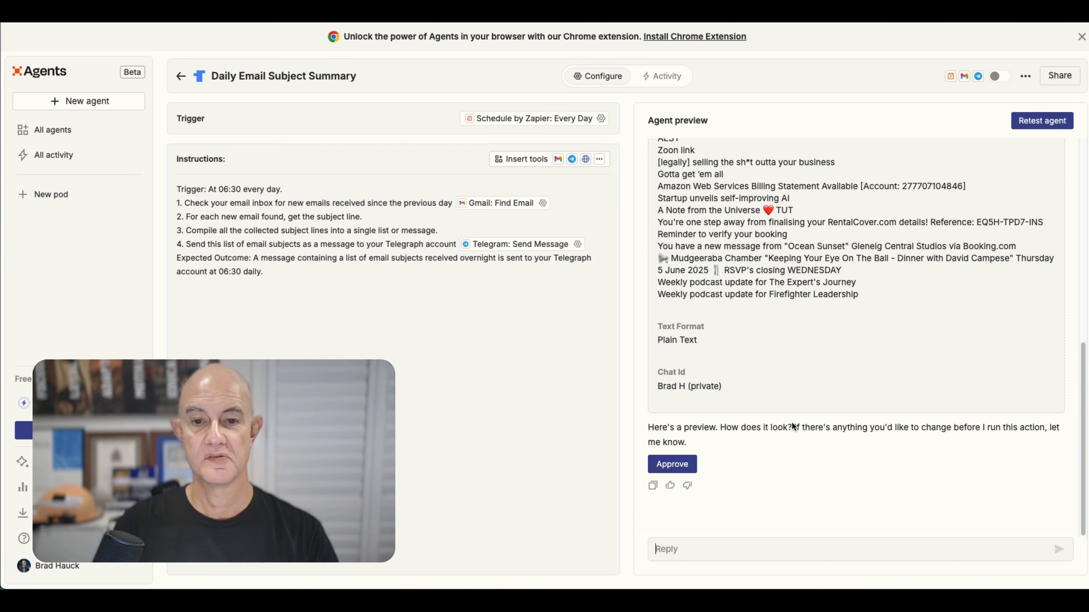
pyautogui.click(672, 465)
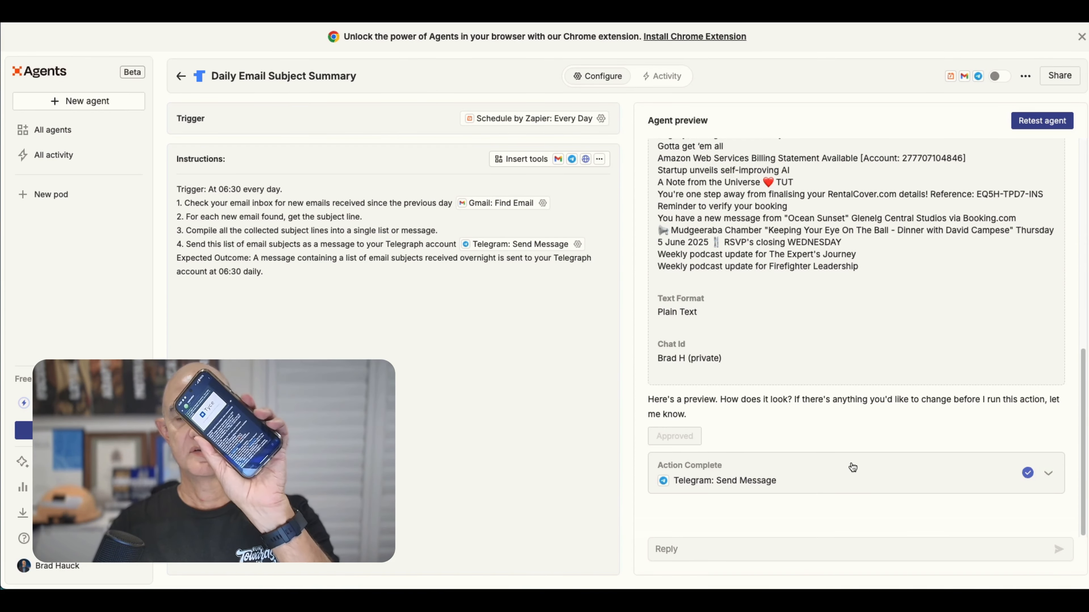
pyautogui.click(997, 81)
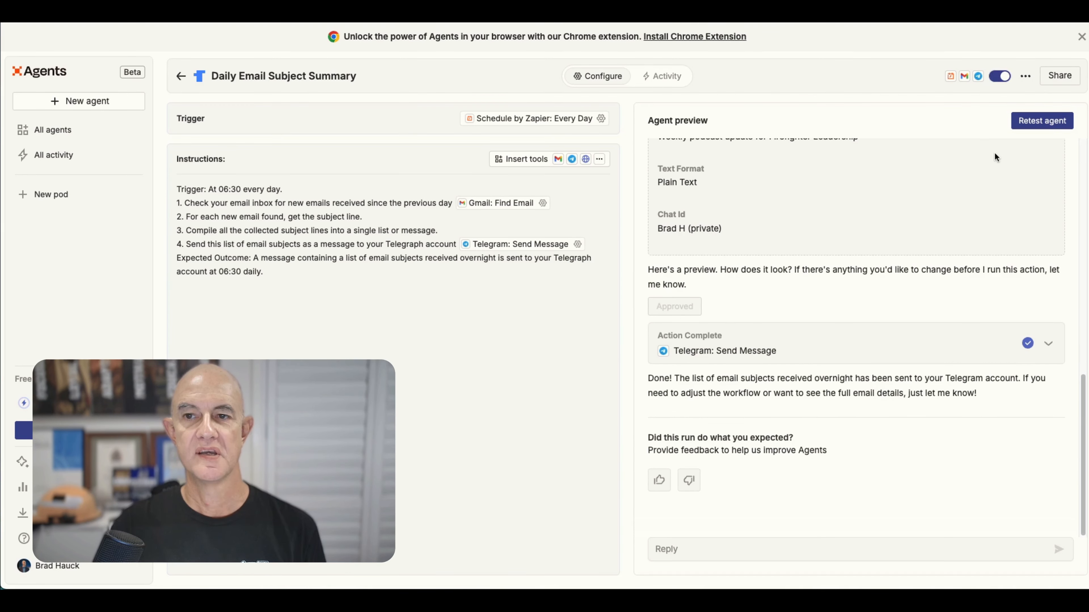